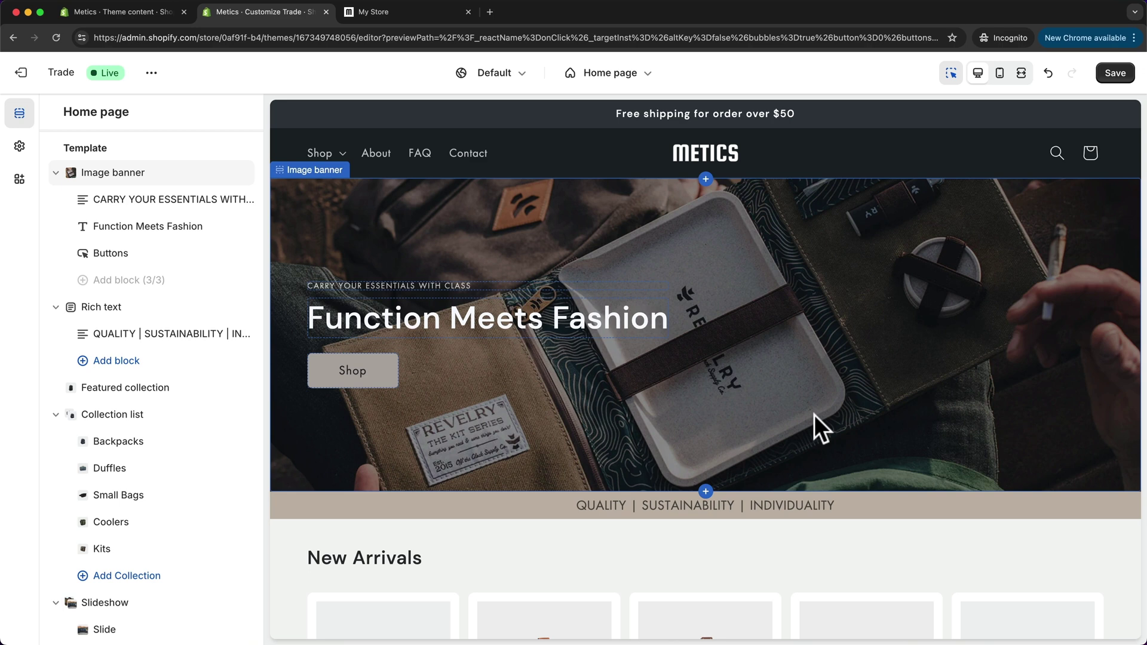
Scroll the home page preview down to the New Arrivals featured collection
scroll(815, 414, "down", 5)
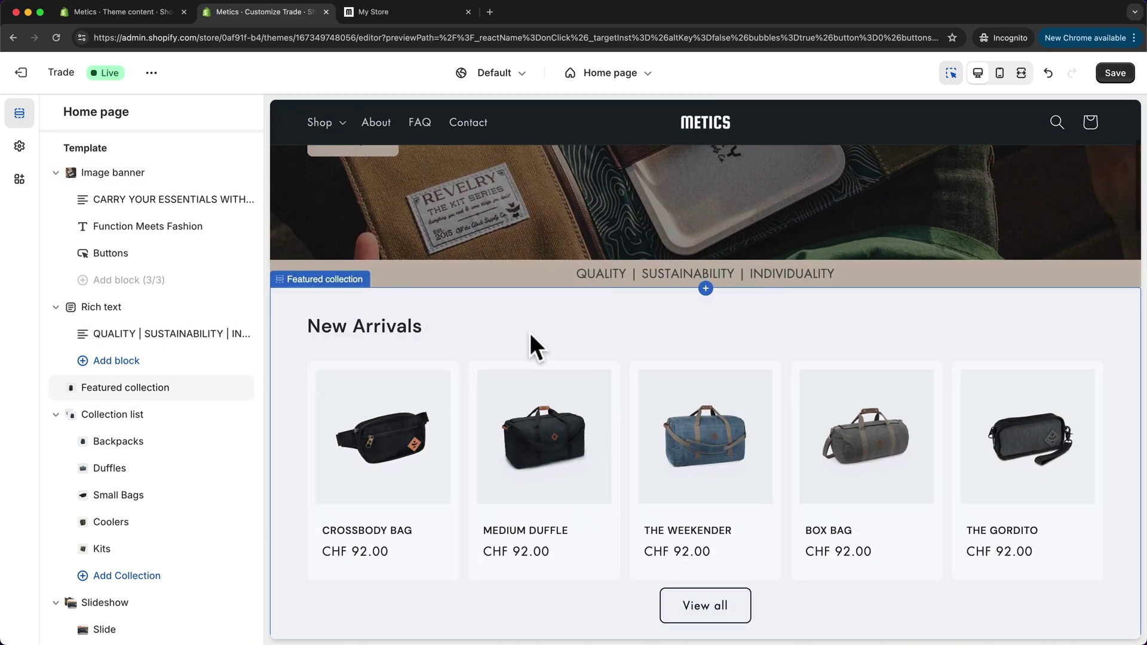
scroll(535, 316, "down", 1)
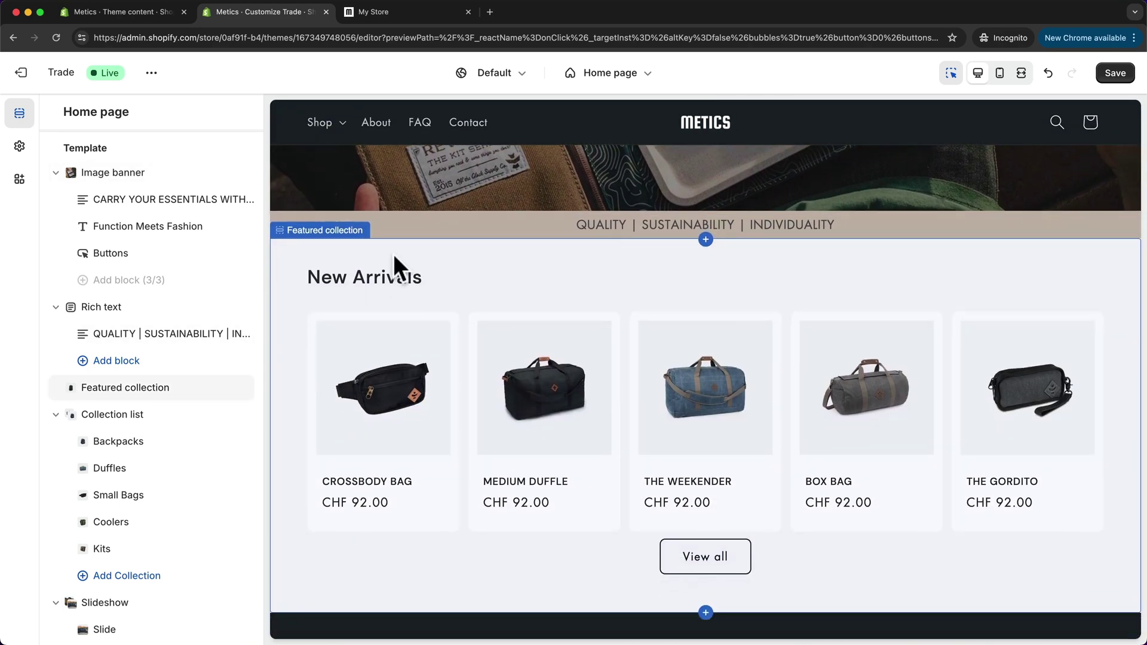
Open the Featured collection's settings and try the dark Scheme 4 on New Arrivals
left_click(486, 259)
scroll(157, 286, "down", 3)
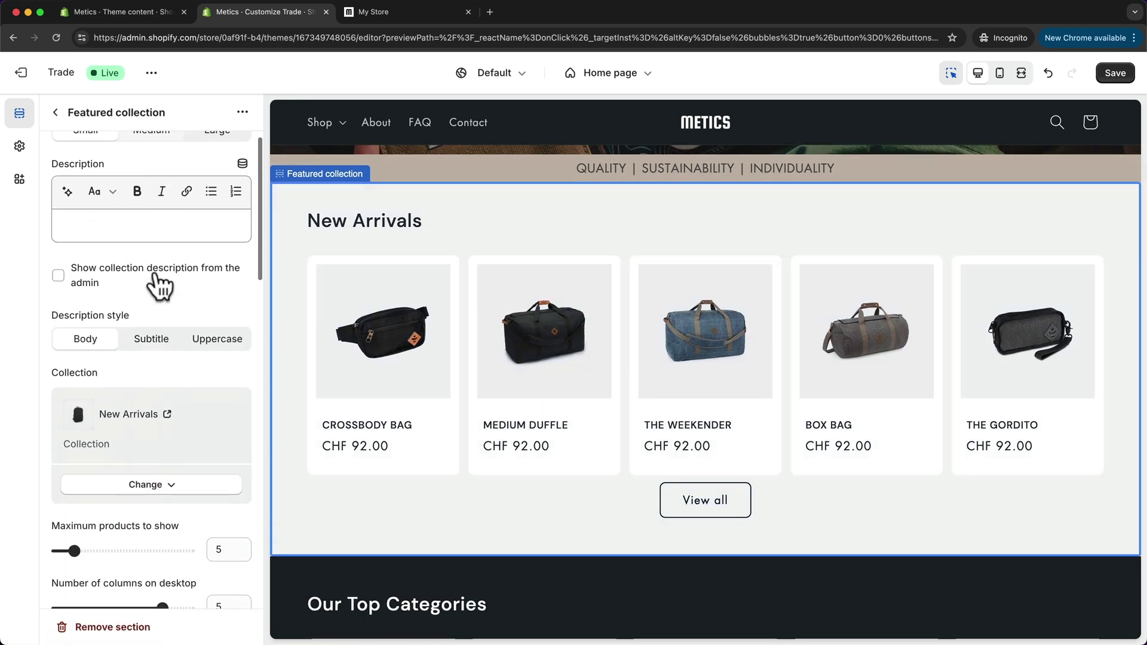
scroll(159, 285, "down", 10)
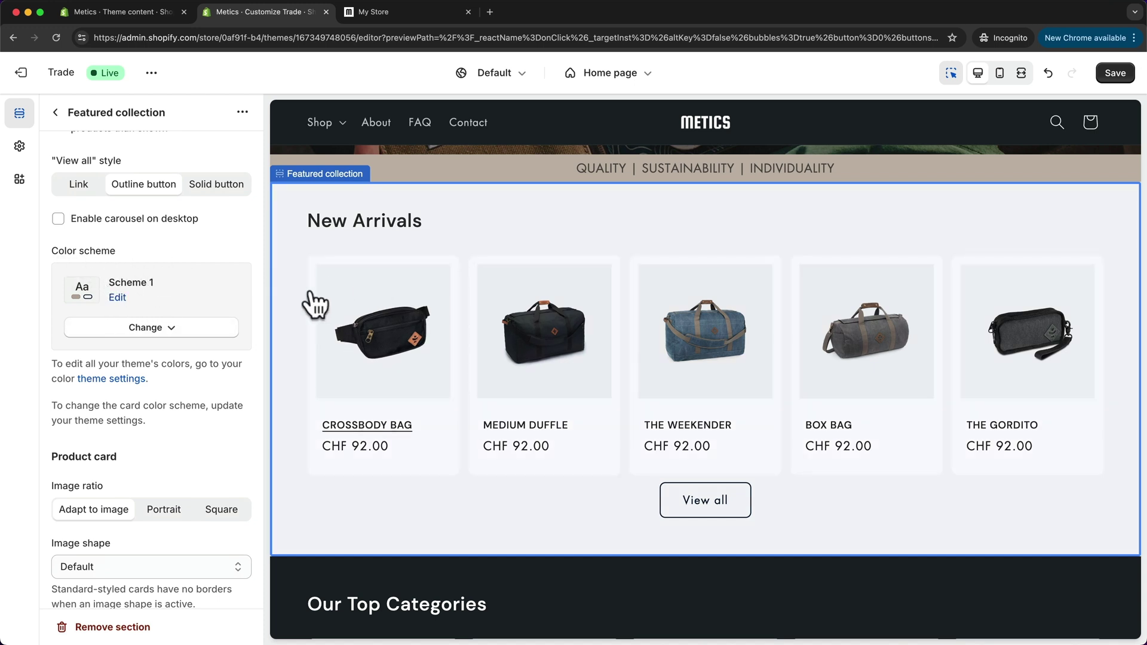
left_click(176, 329)
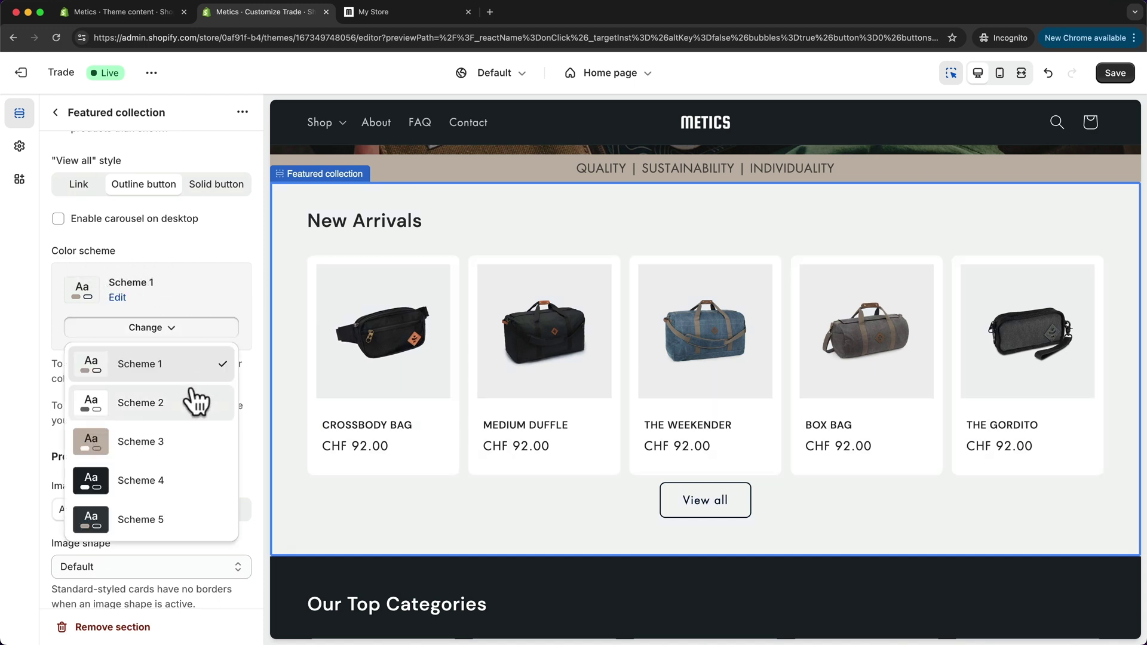
left_click(158, 481)
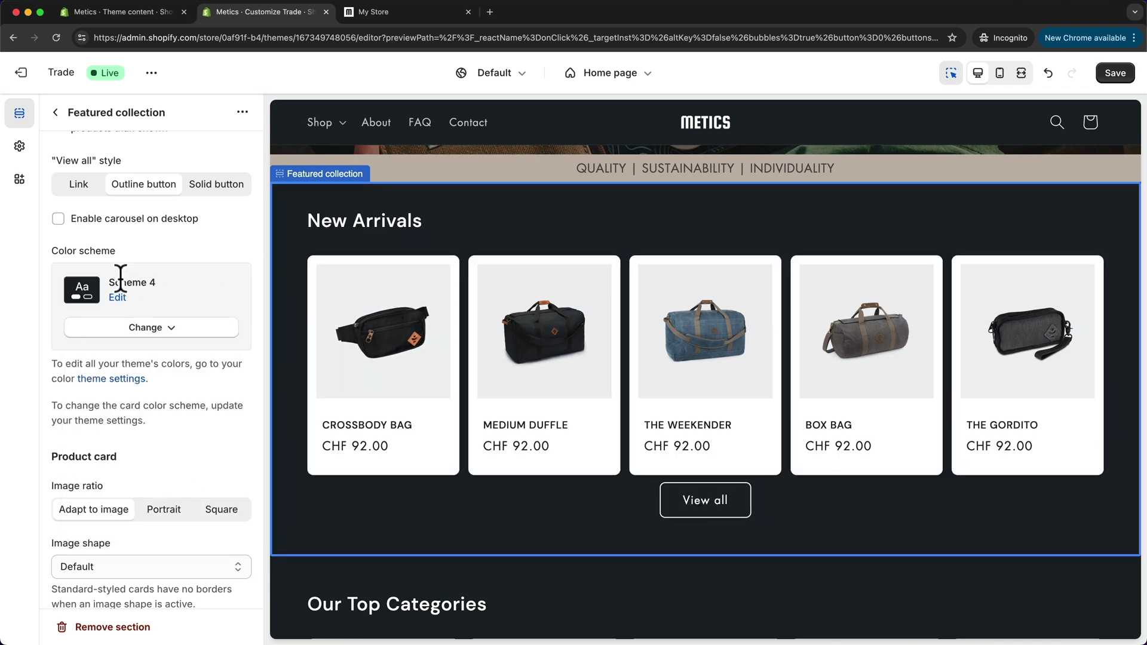
Try the beige Scheme 3 on New Arrivals, then settle back on Scheme 1
left_click(179, 330)
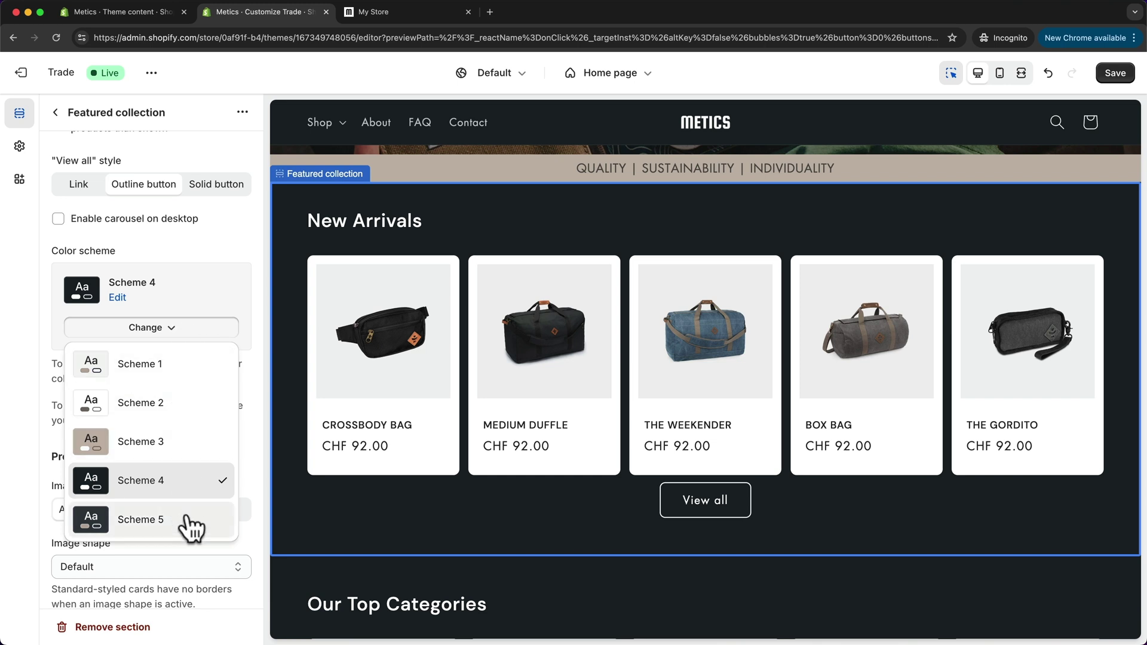
left_click(172, 448)
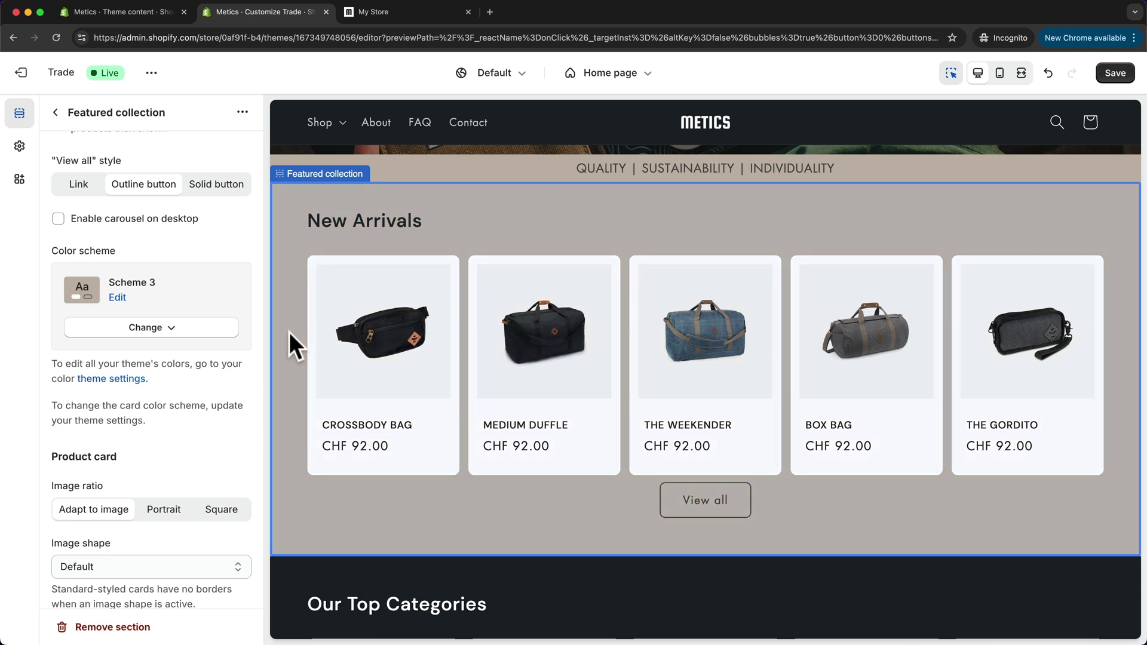
left_click(206, 340)
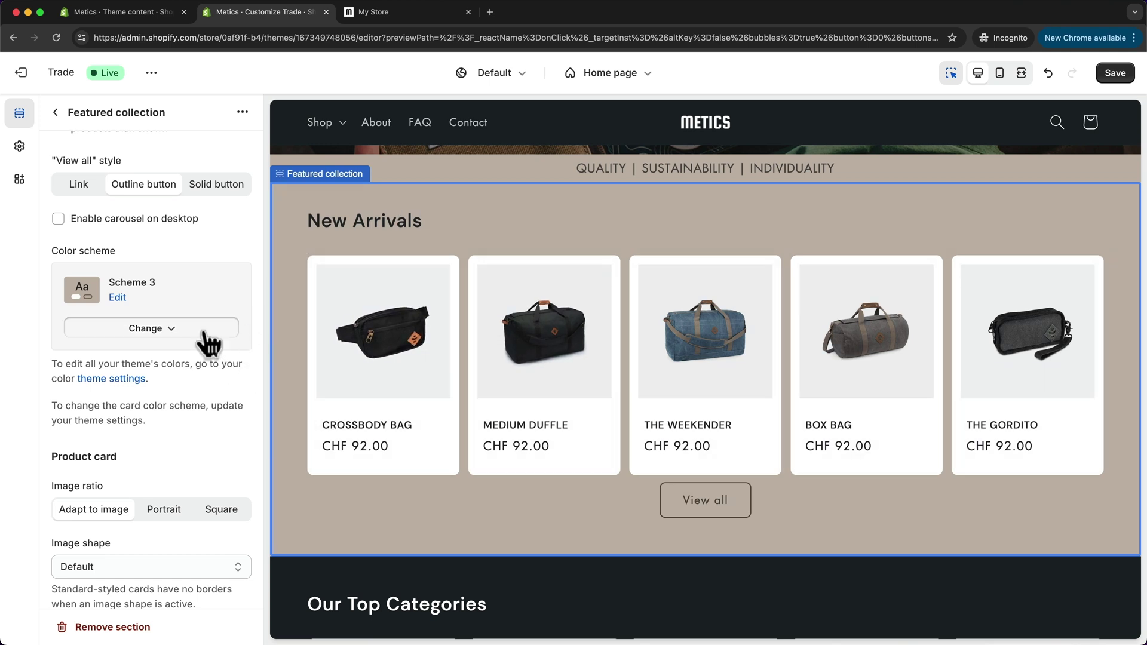
left_click(187, 374)
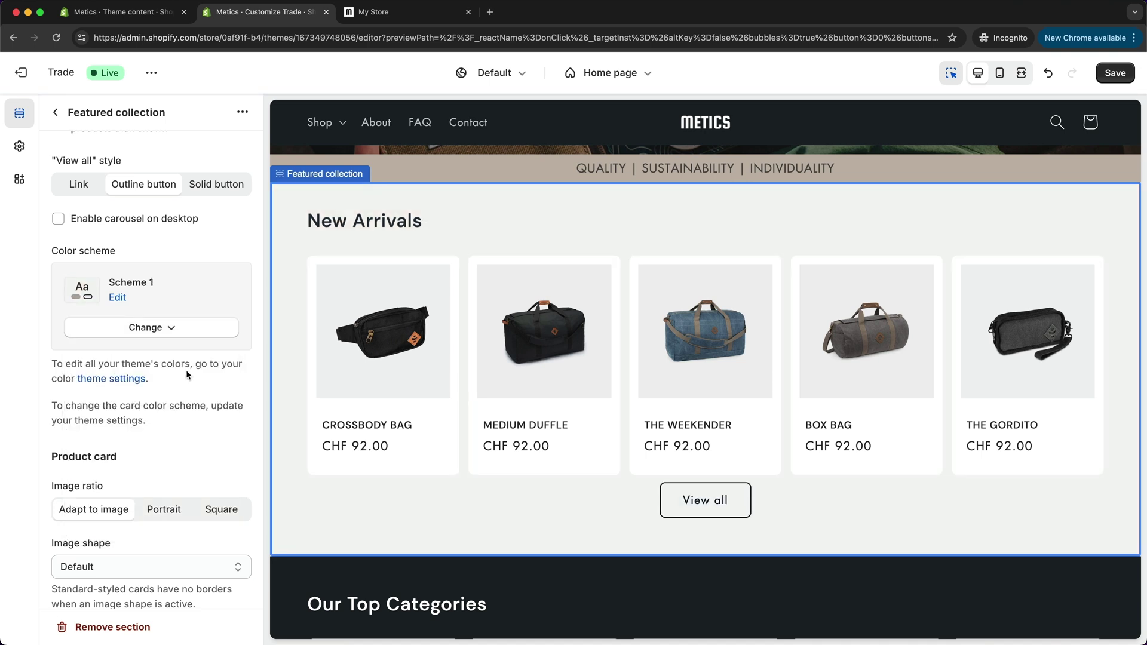
left_click(151, 330)
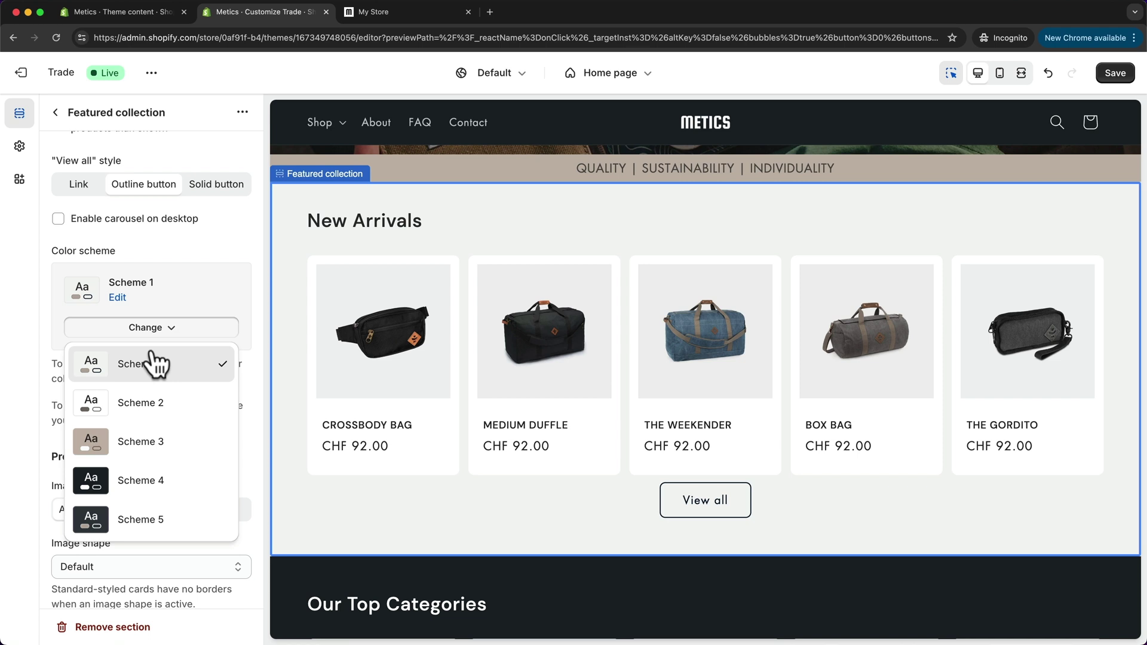
left_click(258, 373)
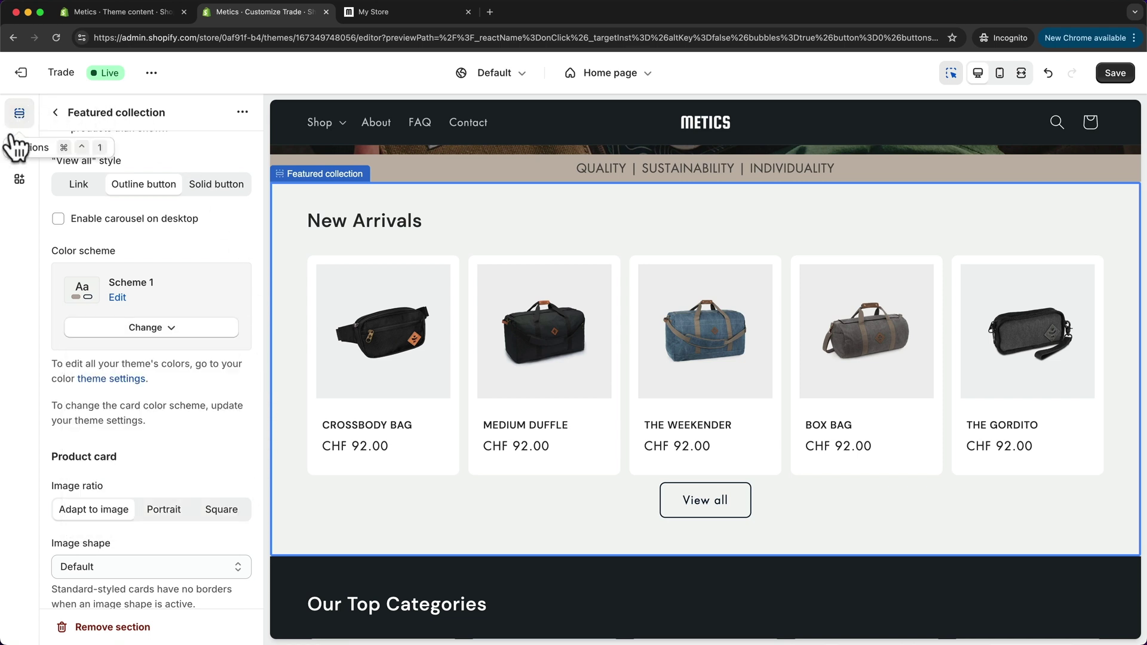
Go to the theme settings' Colors and open Scheme 1's colour editor
left_click(19, 150)
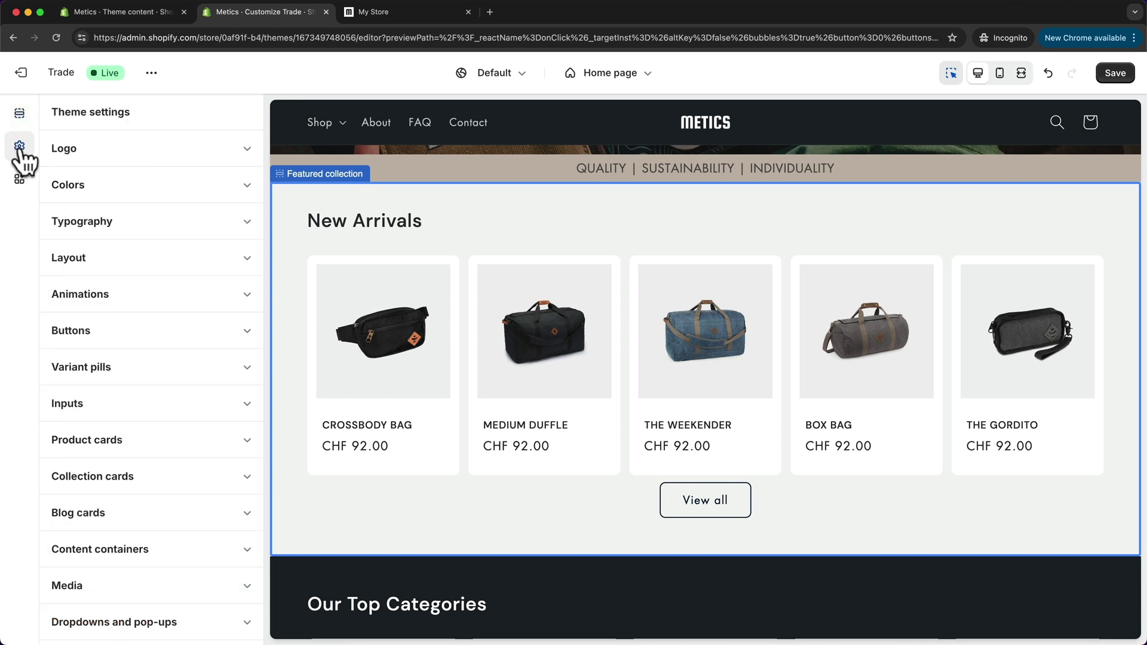
left_click(237, 192)
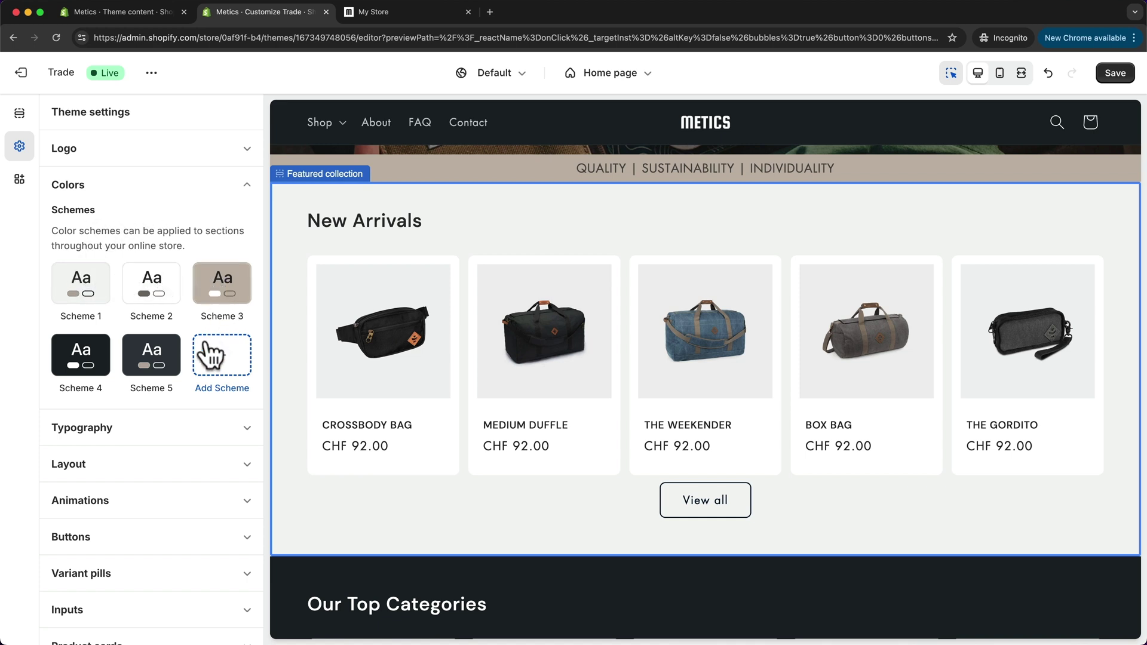
left_click(96, 311)
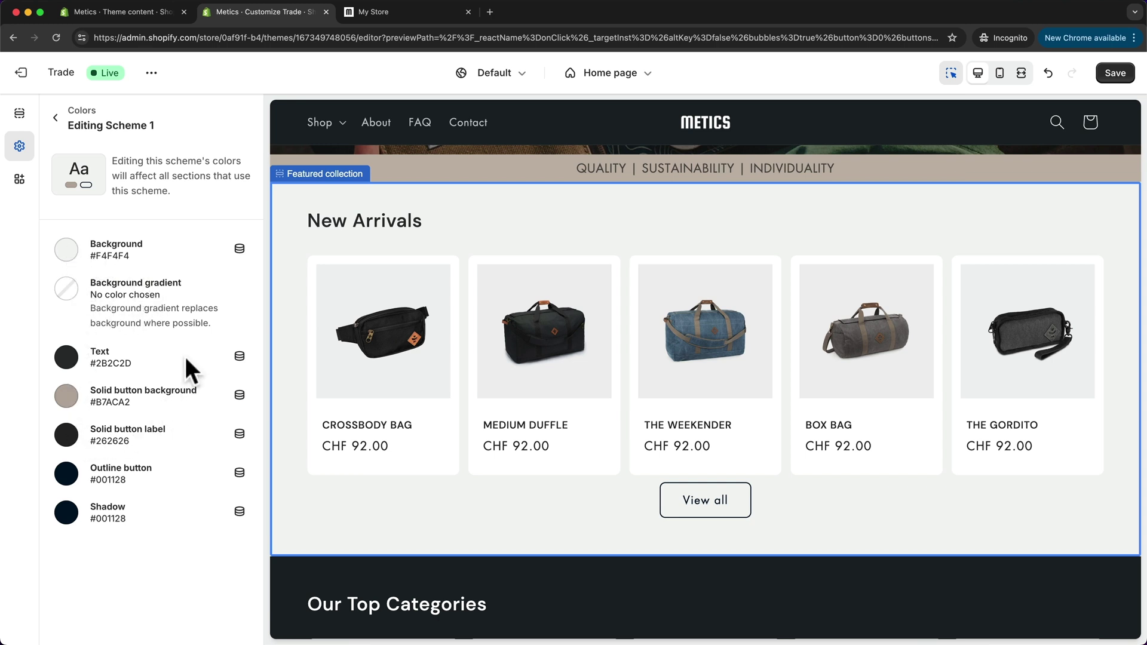
Inspect Scheme 1's background, text and solid button background colours without changing them
left_click(67, 254)
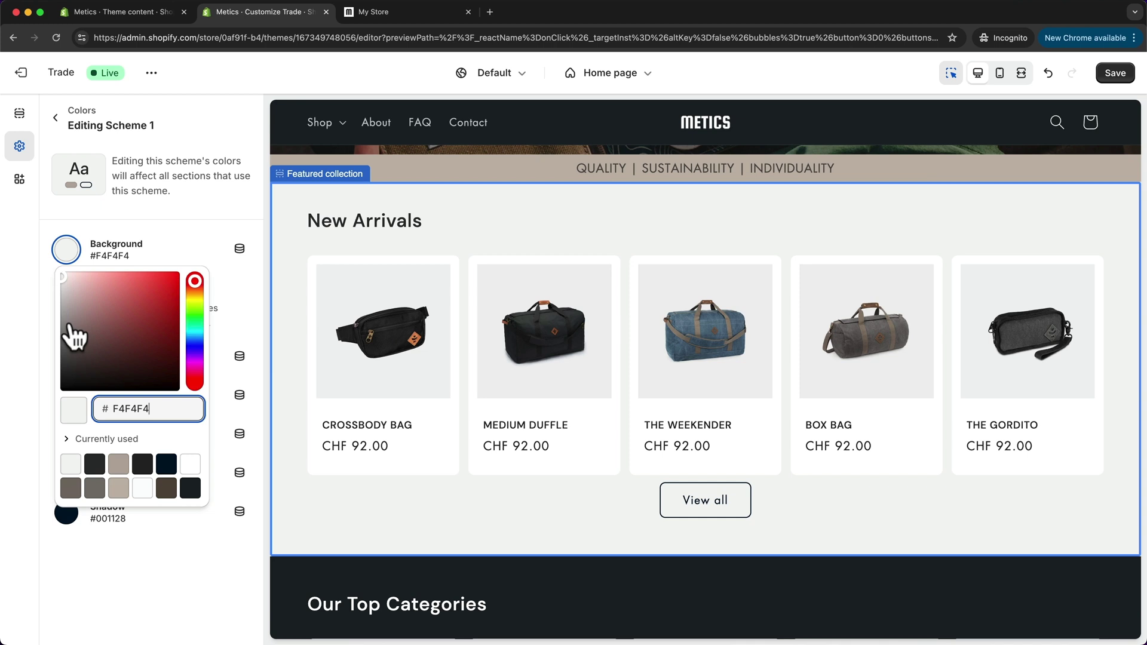
left_click(41, 283)
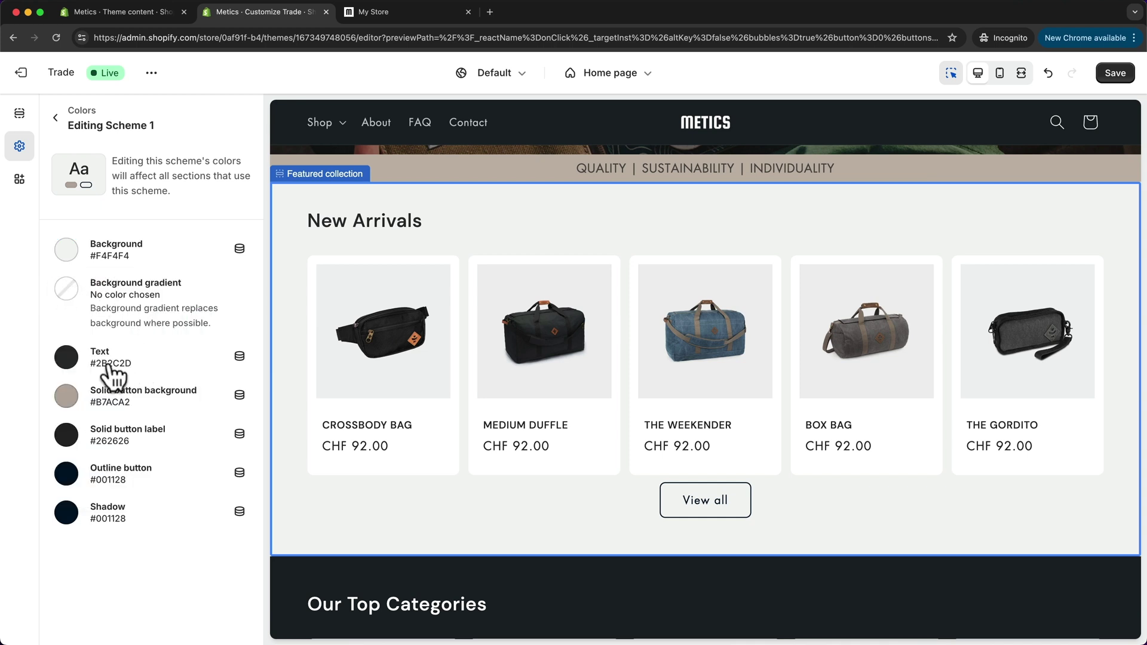
left_click(67, 359)
left_click(49, 376)
left_click(67, 398)
left_click(43, 414)
Try a red #FD7373 background on Scheme 1, undo it to #F4F4F4, and return to the scheme list
left_click(66, 250)
mouse_move(102, 290)
left_mouse_down()
mouse_move(126, 297)
mouse_move(124, 284)
mouse_move(108, 301)
left_mouse_up()
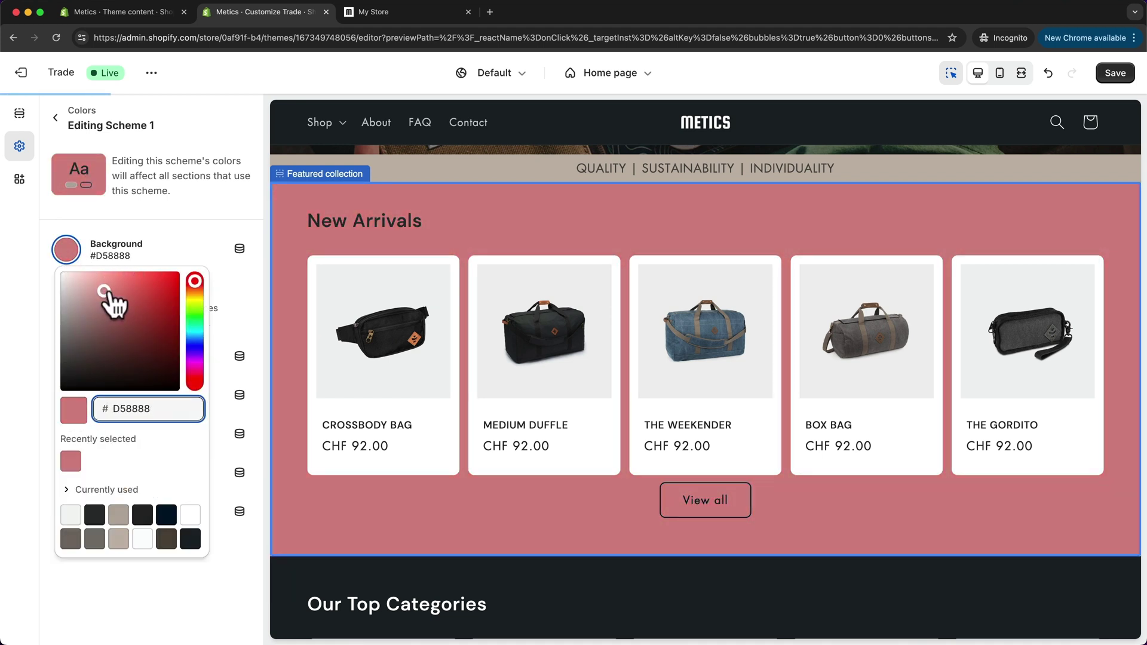
key("super+z")
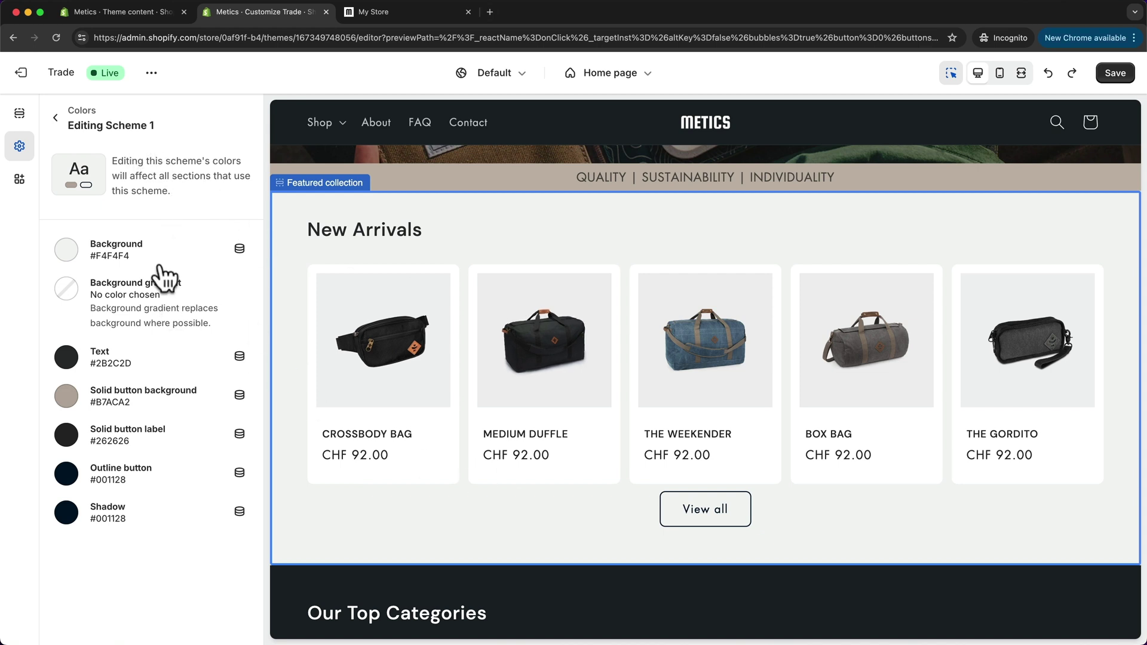
left_click(66, 395)
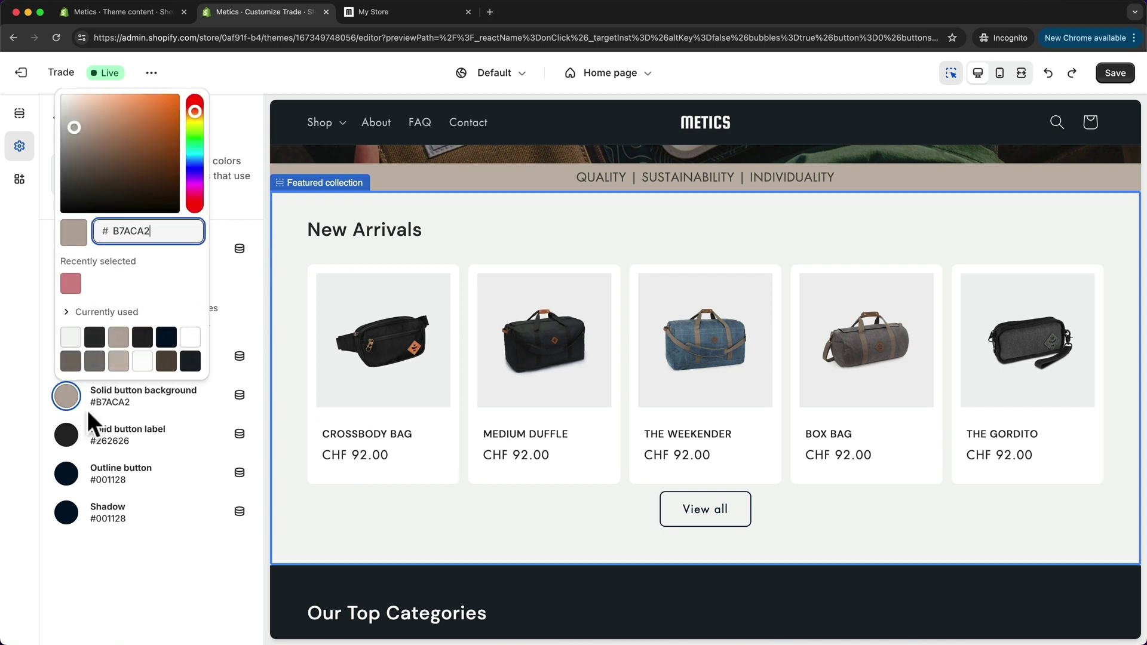
left_click(28, 372)
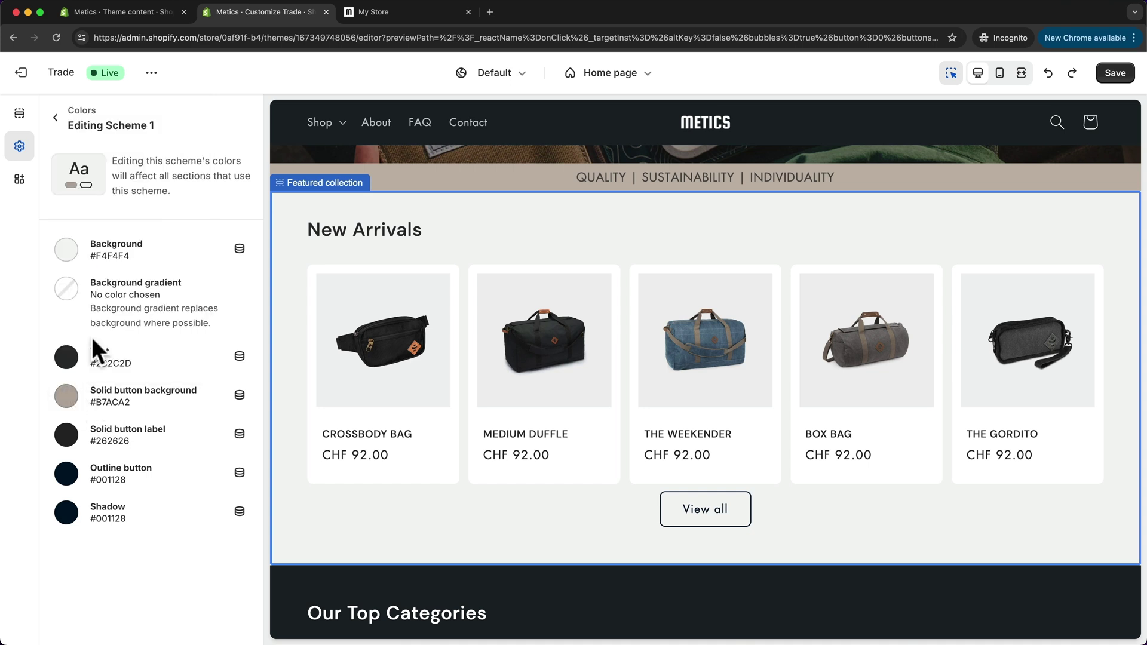
left_click(54, 118)
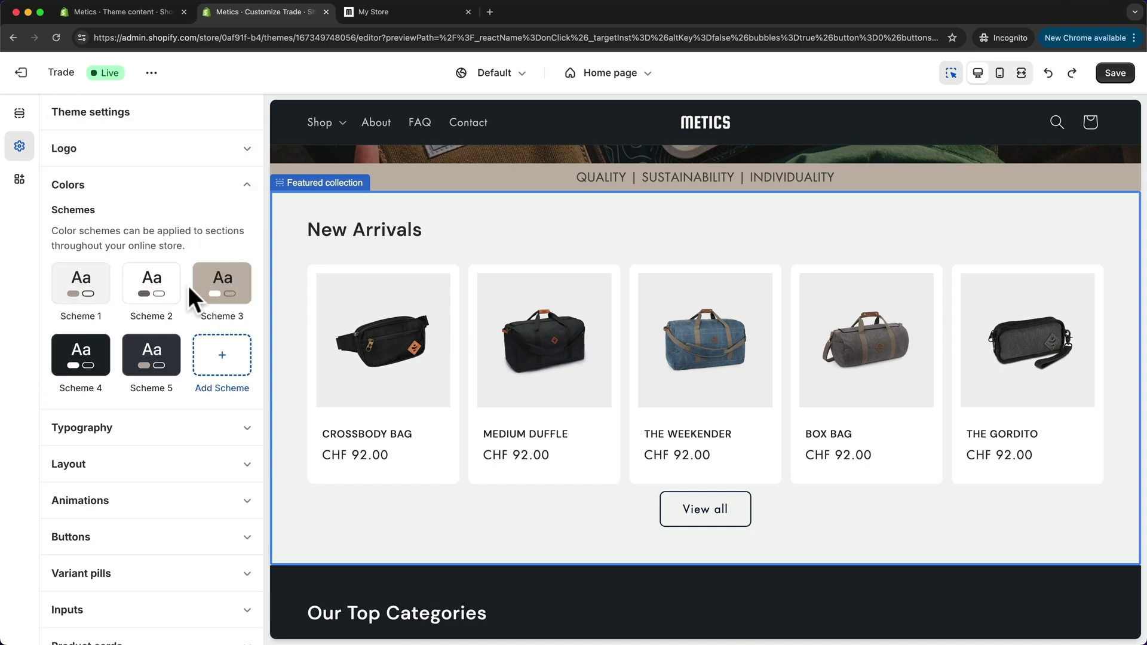
left_click(159, 290)
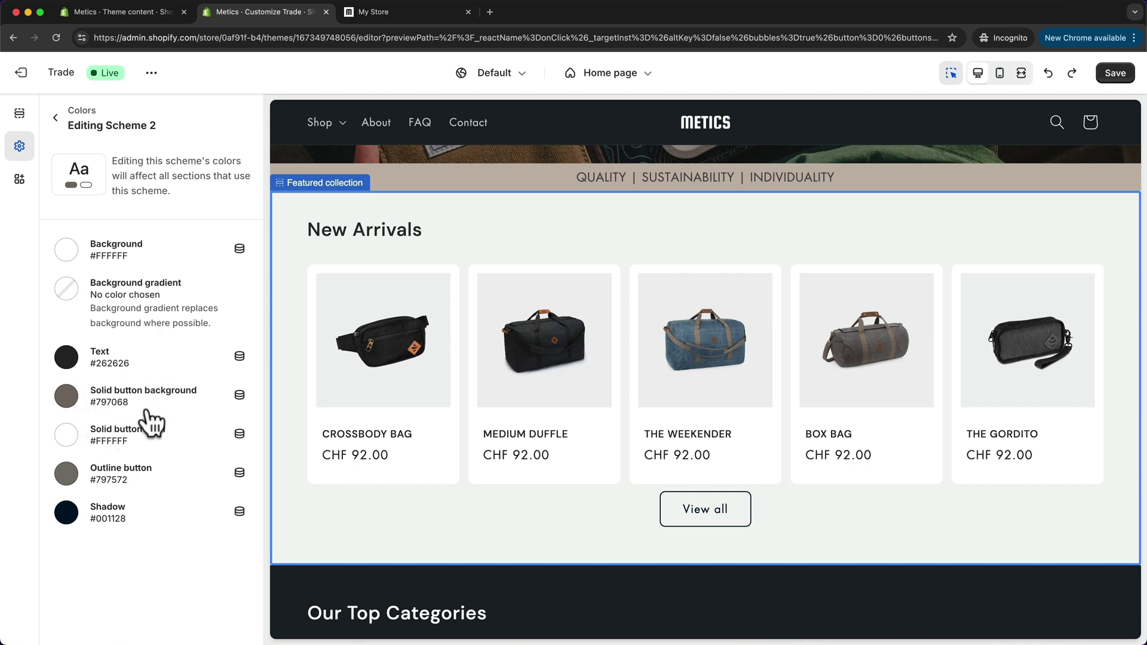
left_click(54, 119)
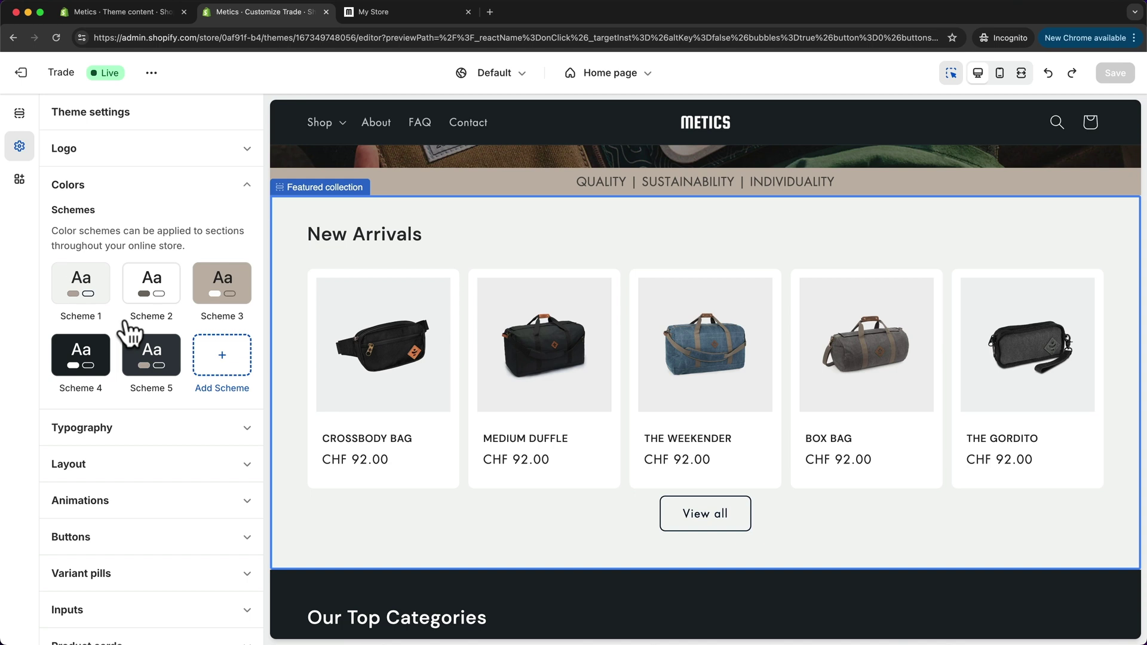
Switch to the checkout editor and preview the Thank you page down to Continue shopping
left_click(622, 87)
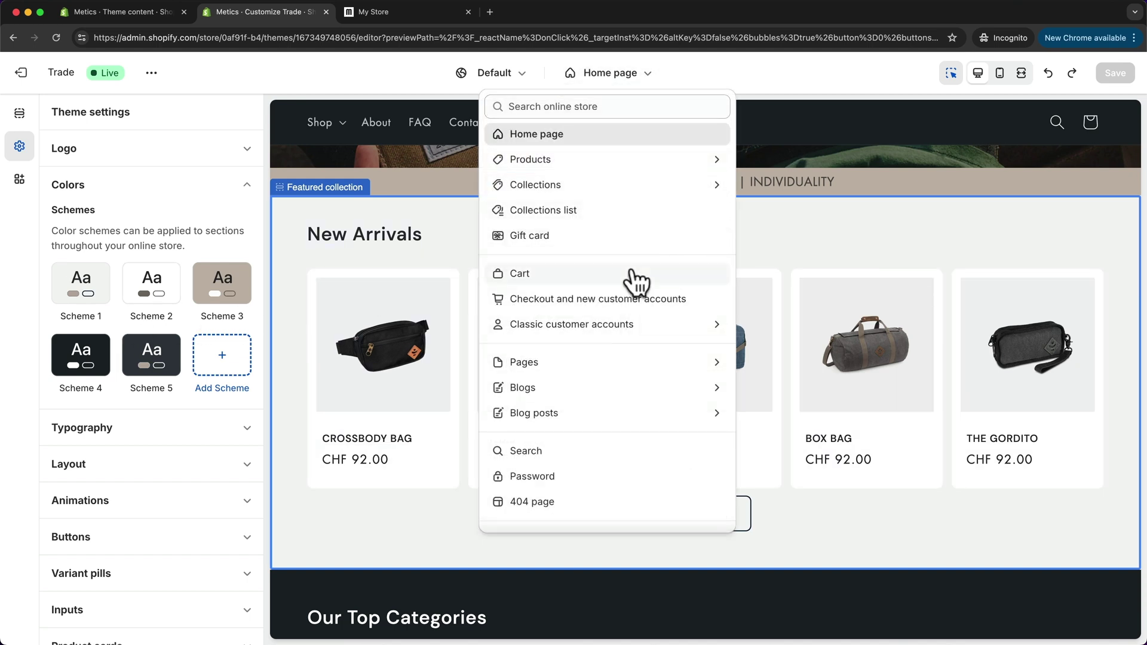
left_click(585, 301)
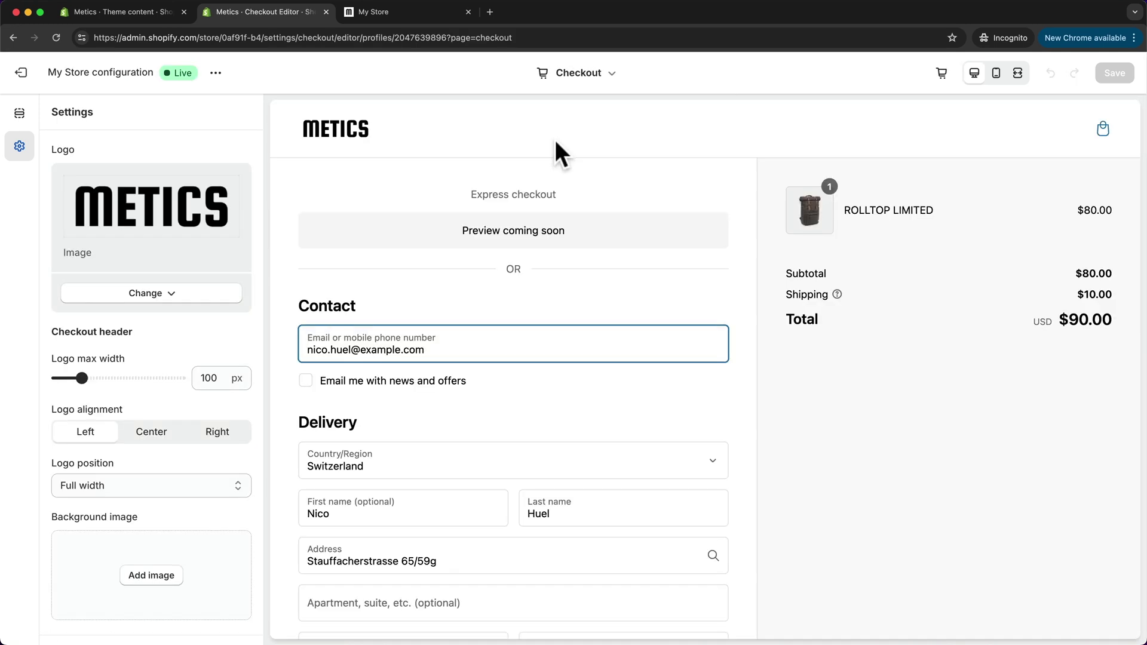
left_click(600, 76)
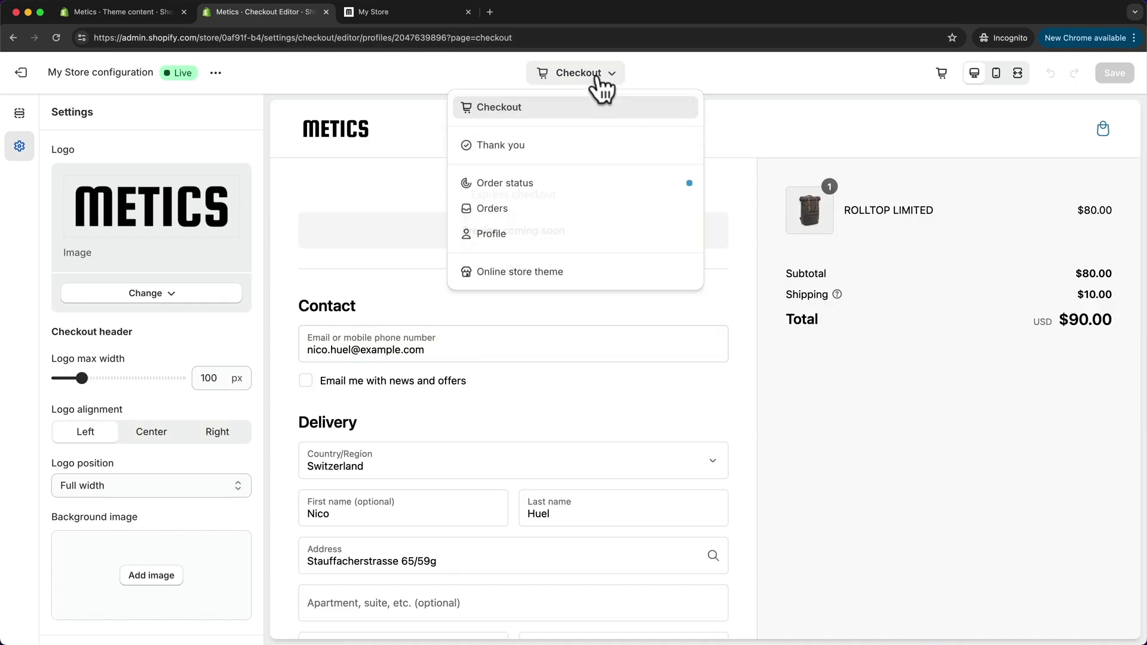
left_click(538, 148)
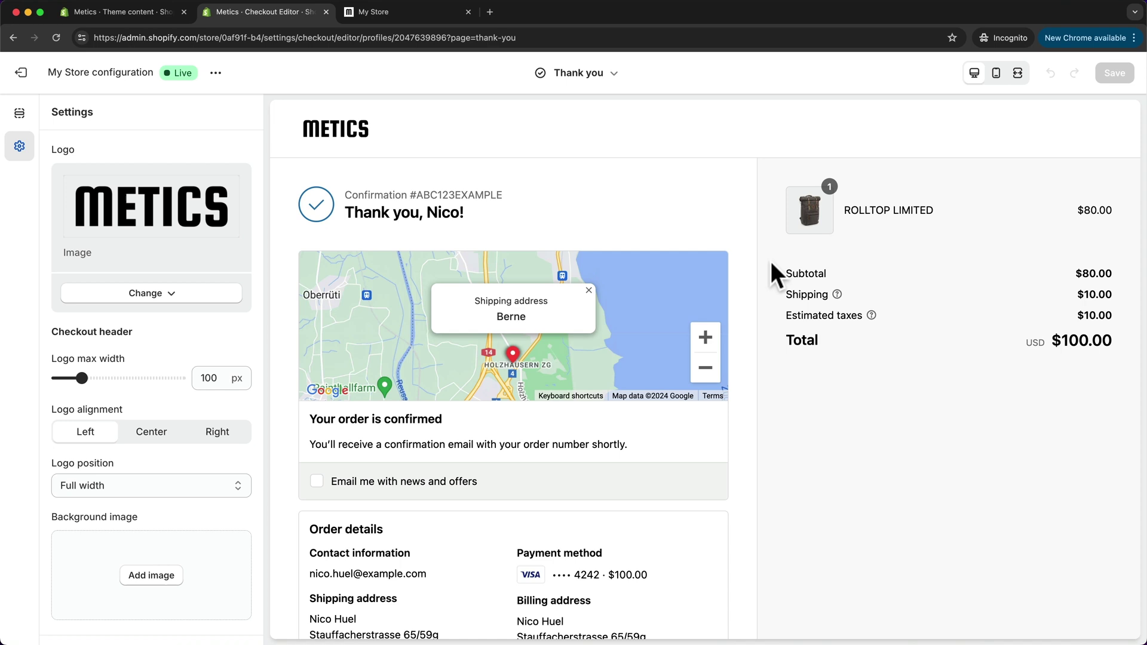
scroll(777, 323, "down", 2)
scroll(777, 323, "down", 5)
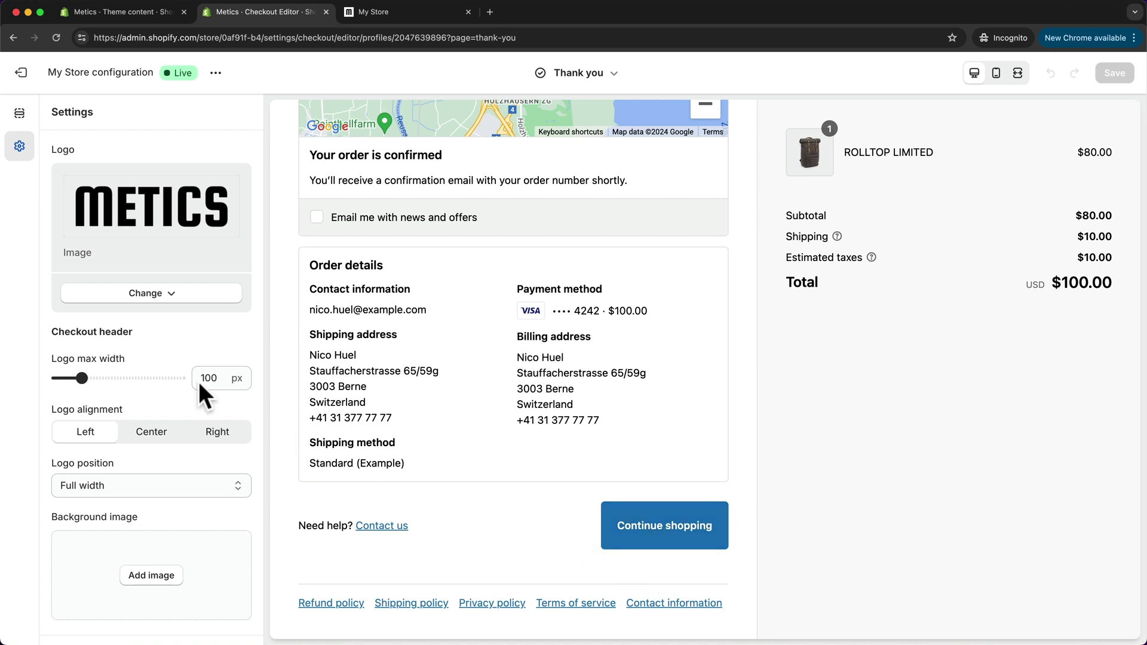
scroll(213, 333, "down", 5)
Paste the tan hex #B7ACA2 into both the Accent and Buttons colour fields
scroll(210, 325, "down", 8)
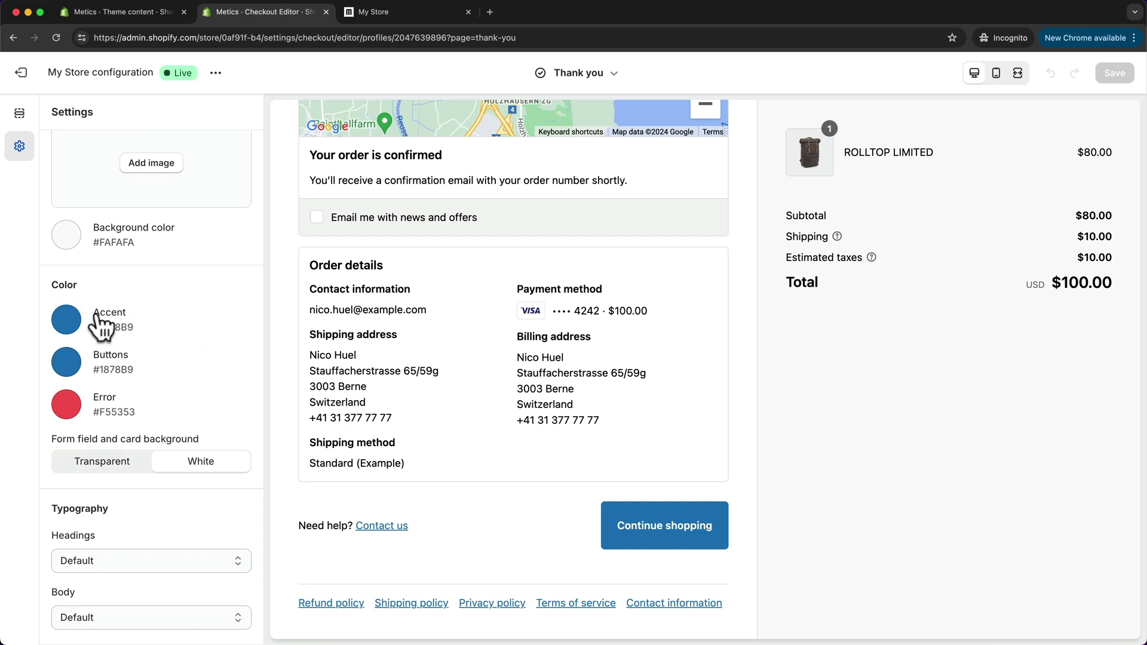
left_click(66, 322)
left_click_drag(133, 490, 166, 481)
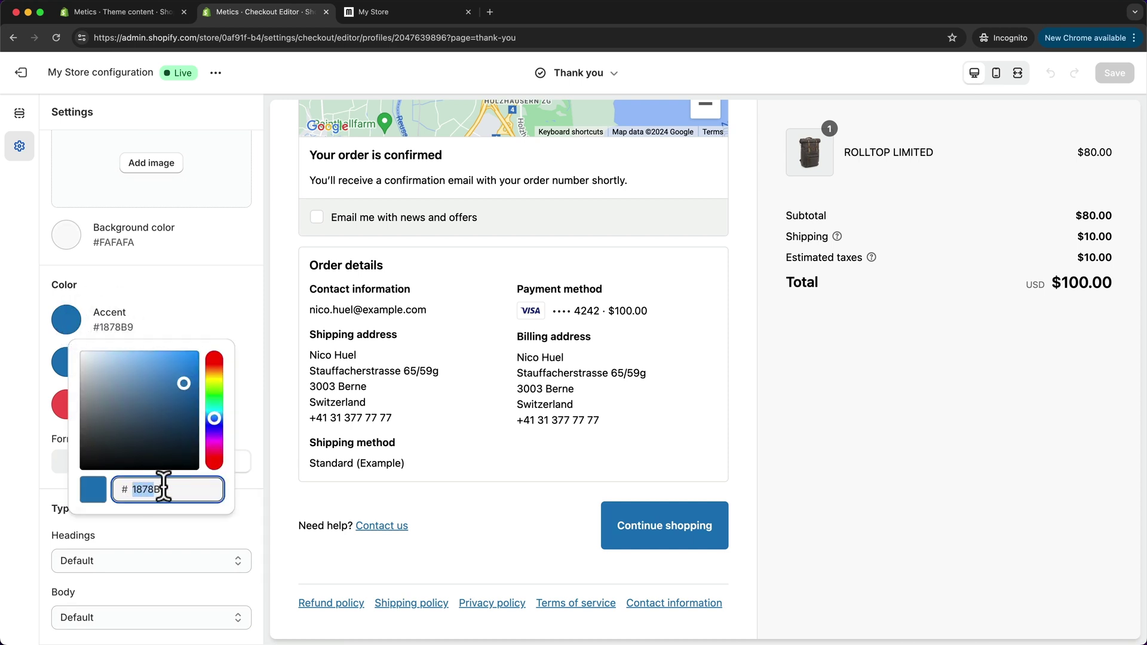
type("B7ACA2")
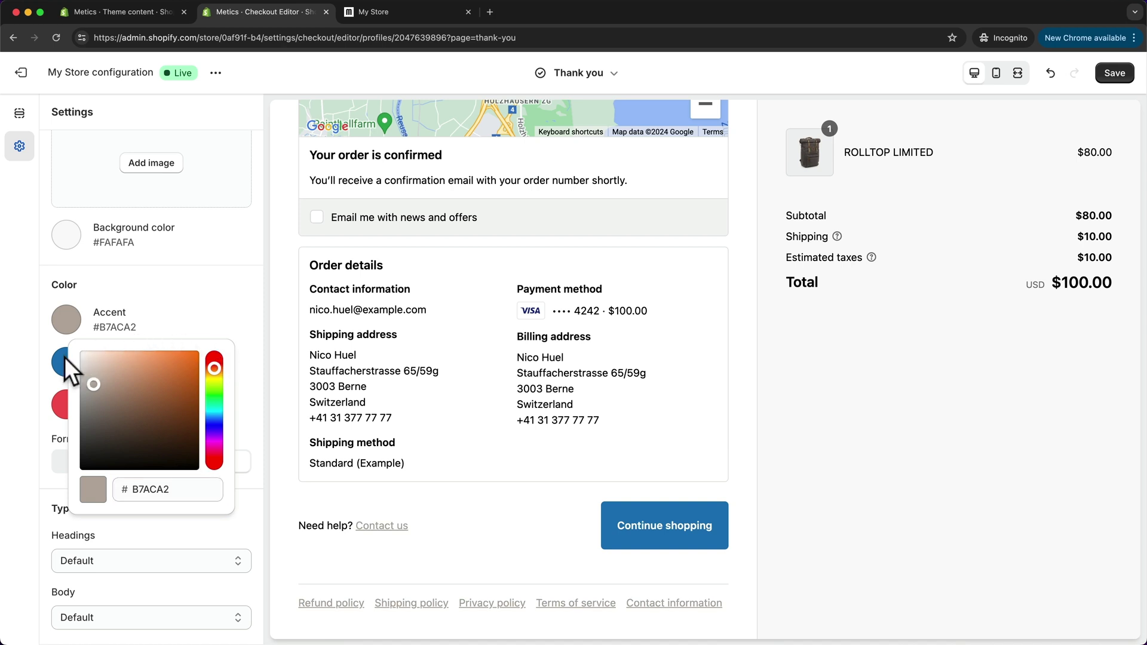
left_click(65, 361)
left_click_drag(159, 532, 128, 532)
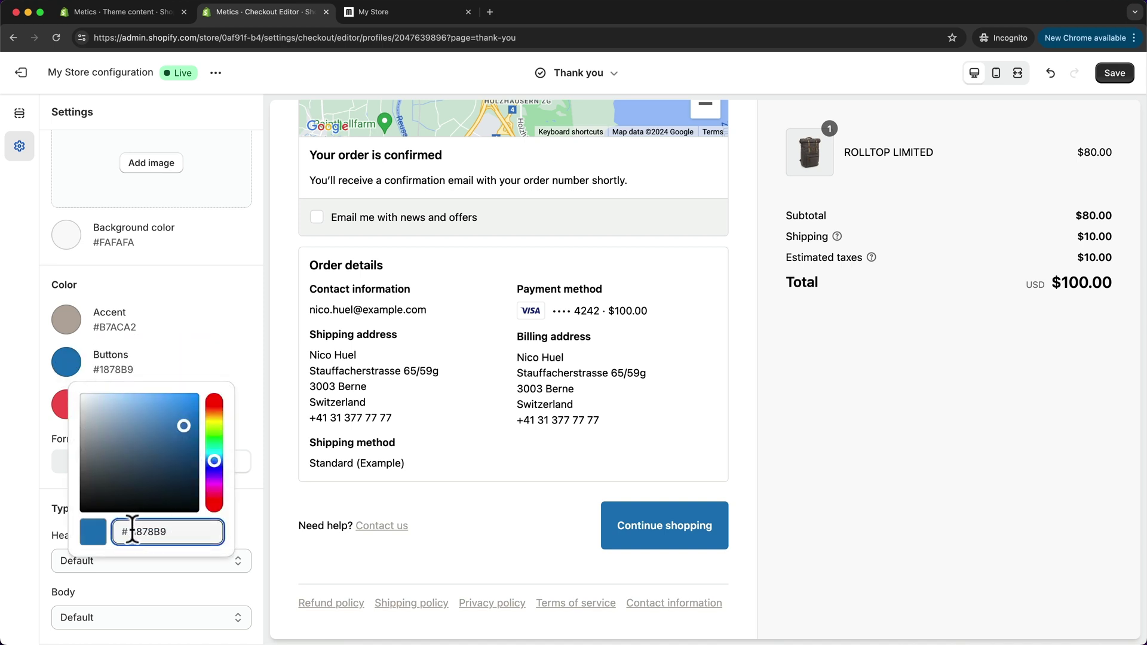
type("B7ACA2")
left_click(261, 367)
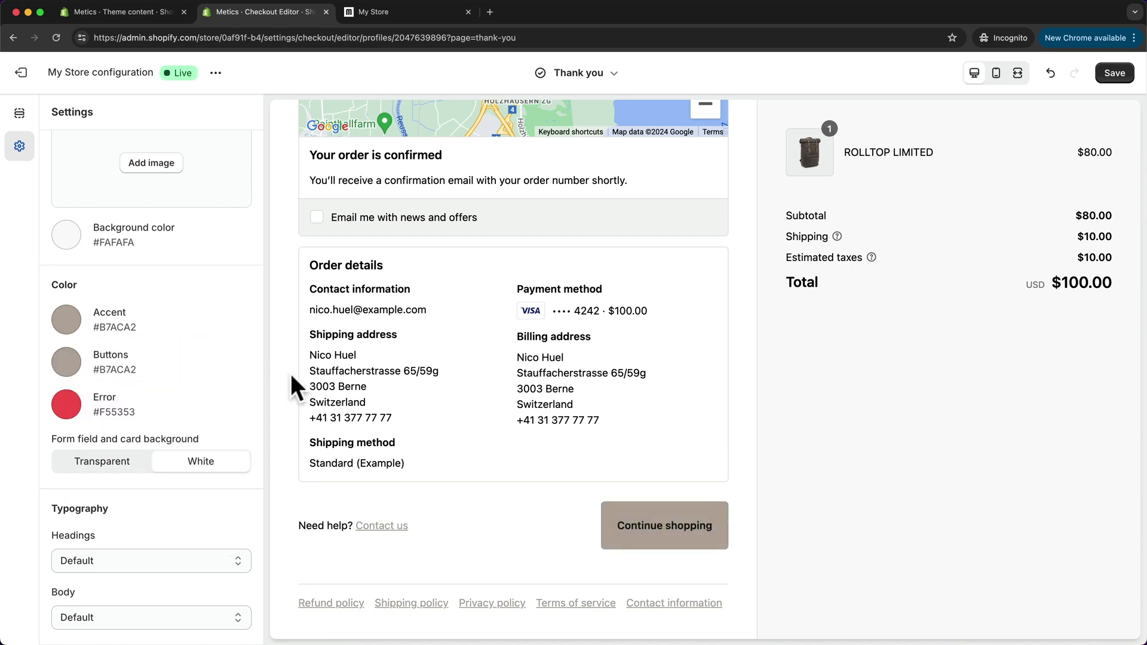